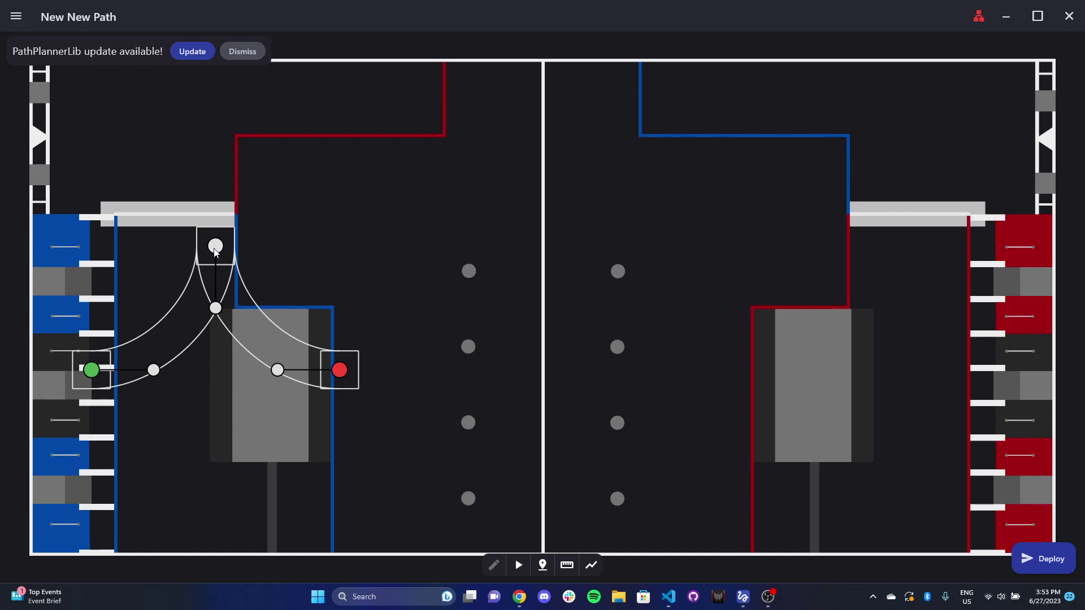
Lower the top waypoint slightly and drag the red end point up and right
{"action": "mouse_move", "coordinate": [220, 261]}
{"action": "left_mouse_down"}
{"action": "mouse_move", "coordinate": [220, 276]}
{"action": "mouse_move", "coordinate": [215, 247]}
{"action": "left_mouse_up"}
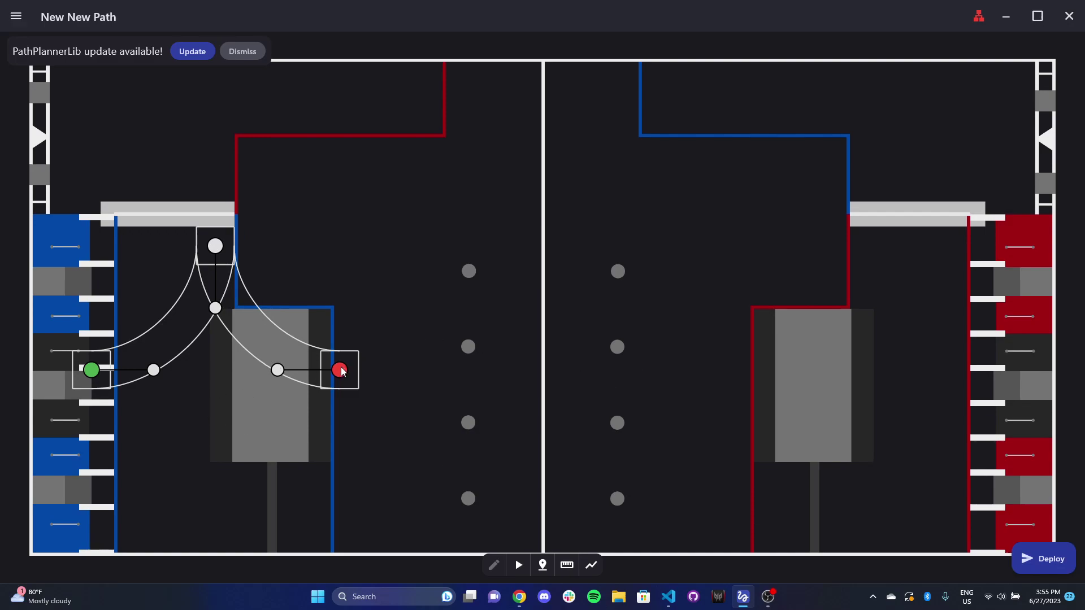
{"action": "mouse_move", "coordinate": [342, 371]}
{"action": "left_mouse_down"}
{"action": "mouse_move", "coordinate": [357, 326]}
{"action": "mouse_move", "coordinate": [330, 378]}
{"action": "left_mouse_up"}
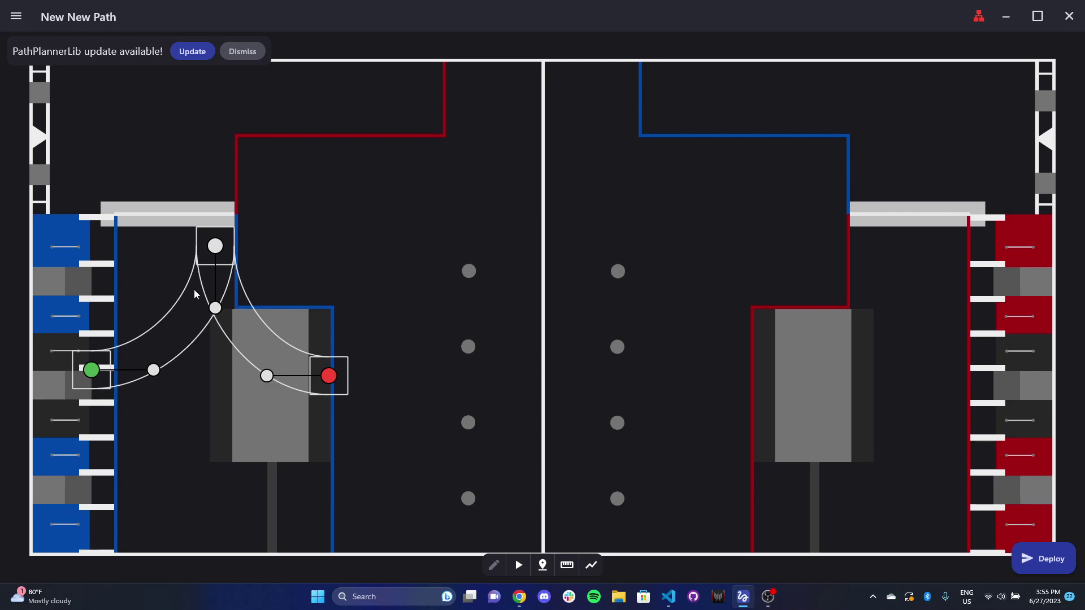
Inspect the start, end and middle waypoints, then delete Waypoint 1 with the trash icon
{"action": "left_click", "coordinate": [215, 245]}
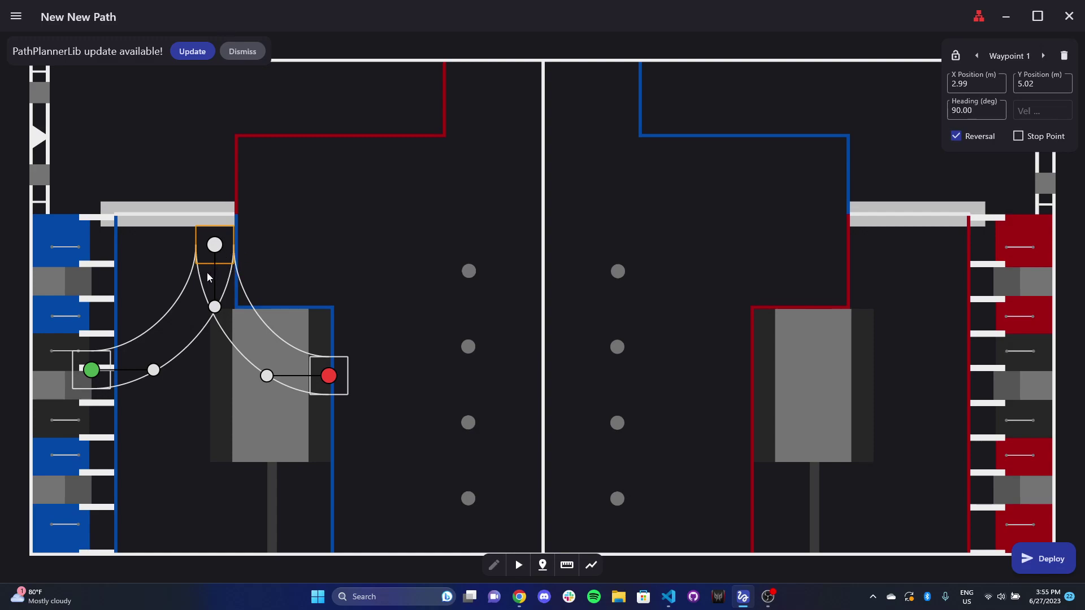
{"action": "left_click", "coordinate": [91, 374]}
{"action": "left_click", "coordinate": [328, 377]}
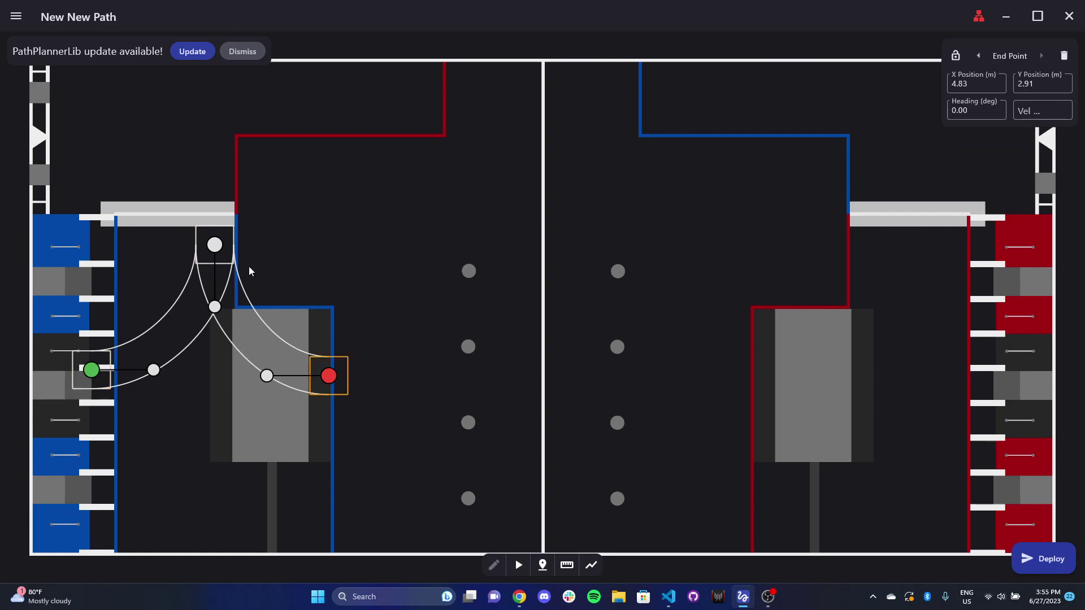
{"action": "left_click", "coordinate": [220, 248]}
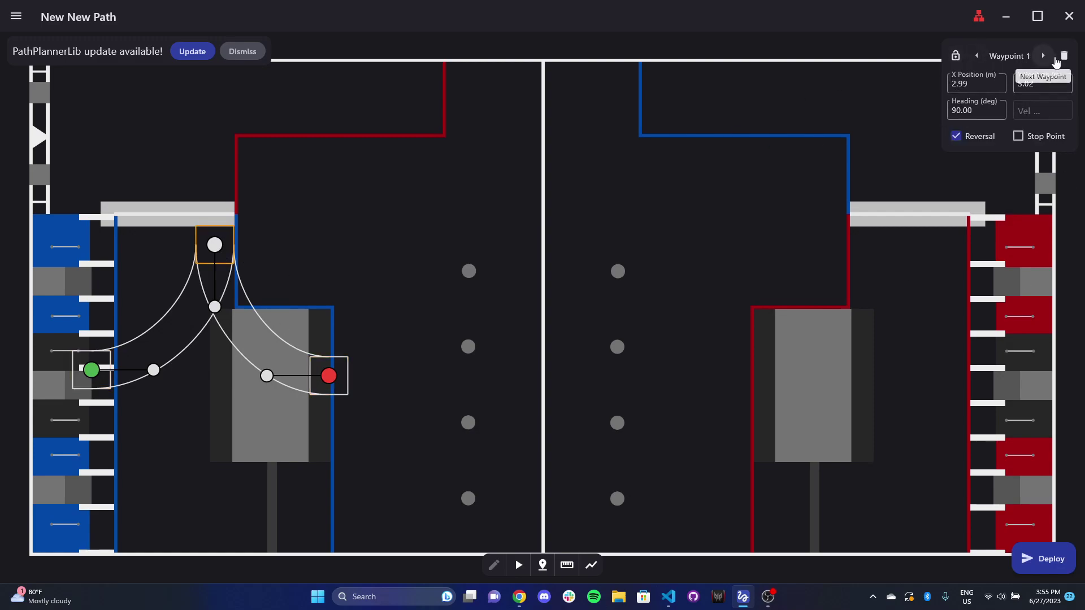
{"action": "left_click", "coordinate": [1064, 56]}
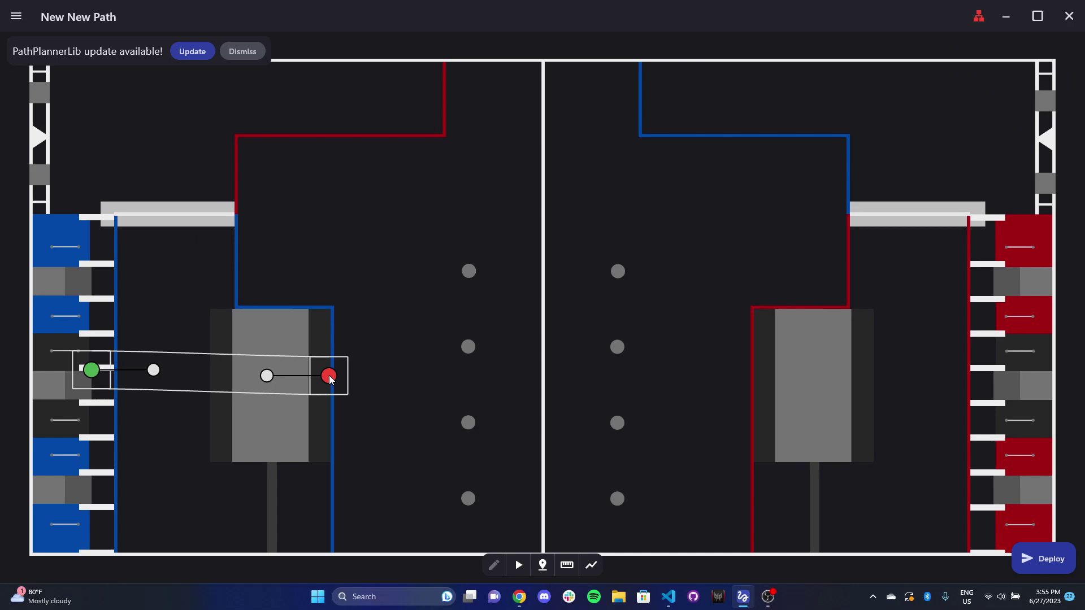
Drag both endpoints and handles above the charging station, start at X 3.72 m, Y 5.07 m, 0.00° heading
{"action": "left_click_drag", "start_coordinate": [331, 379], "coordinate": [354, 269]}
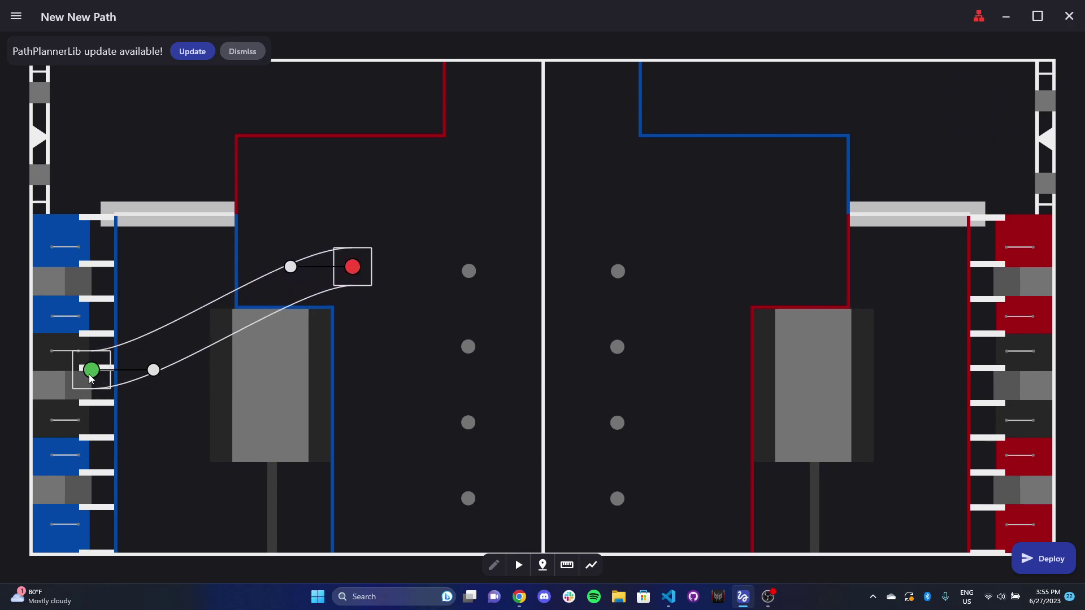
{"action": "left_click_drag", "start_coordinate": [90, 377], "coordinate": [172, 277]}
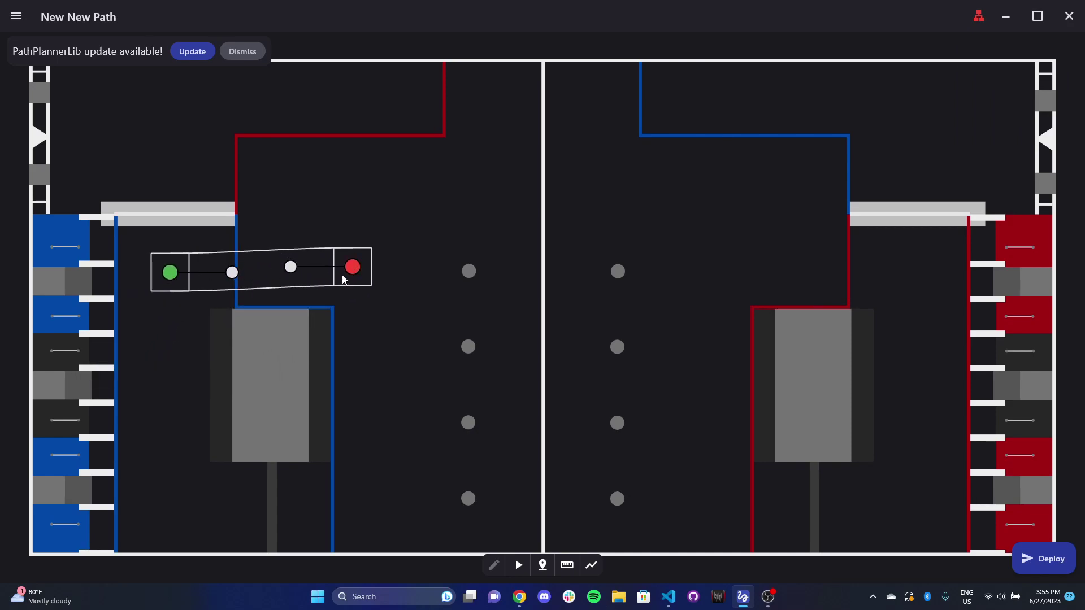
{"action": "mouse_move", "coordinate": [352, 268]}
{"action": "left_mouse_down"}
{"action": "mouse_move", "coordinate": [417, 271]}
{"action": "mouse_move", "coordinate": [381, 285]}
{"action": "mouse_move", "coordinate": [406, 289]}
{"action": "mouse_move", "coordinate": [367, 270]}
{"action": "left_mouse_up"}
{"action": "left_click_drag", "start_coordinate": [175, 273], "coordinate": [259, 266]}
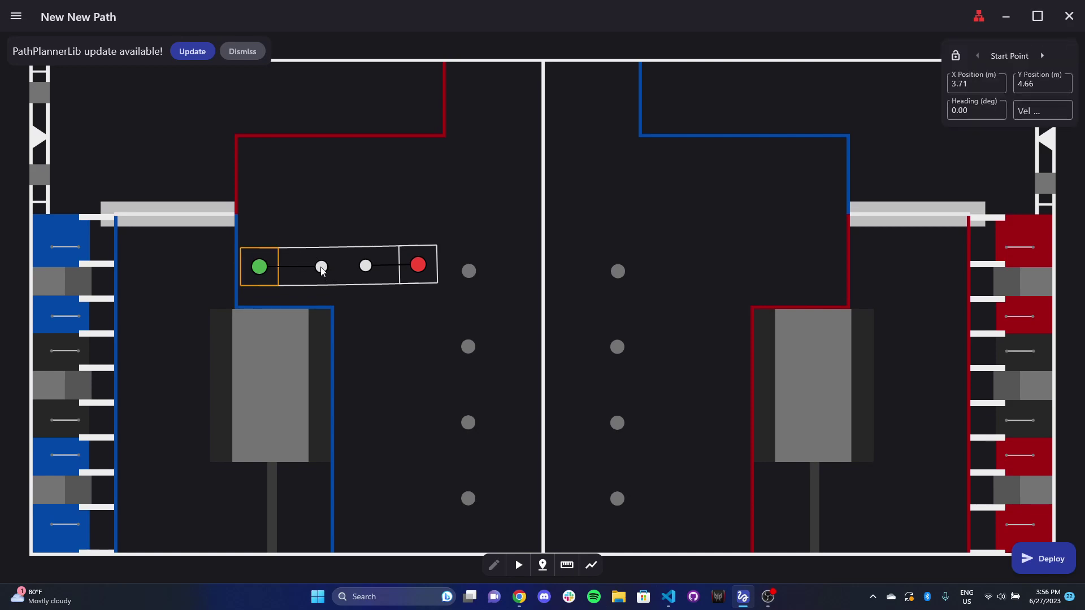
{"action": "left_click_drag", "start_coordinate": [321, 267], "coordinate": [298, 286]}
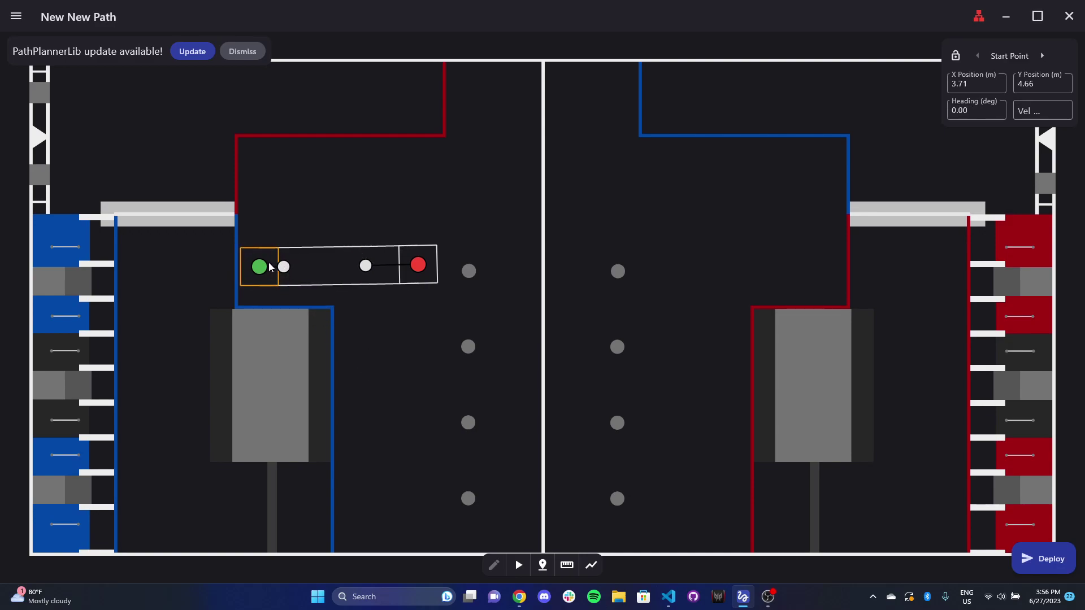
{"action": "mouse_move", "coordinate": [420, 265]}
{"action": "left_mouse_down"}
{"action": "mouse_move", "coordinate": [408, 285]}
{"action": "mouse_move", "coordinate": [389, 267]}
{"action": "mouse_move", "coordinate": [416, 271]}
{"action": "mouse_move", "coordinate": [408, 257]}
{"action": "left_mouse_up"}
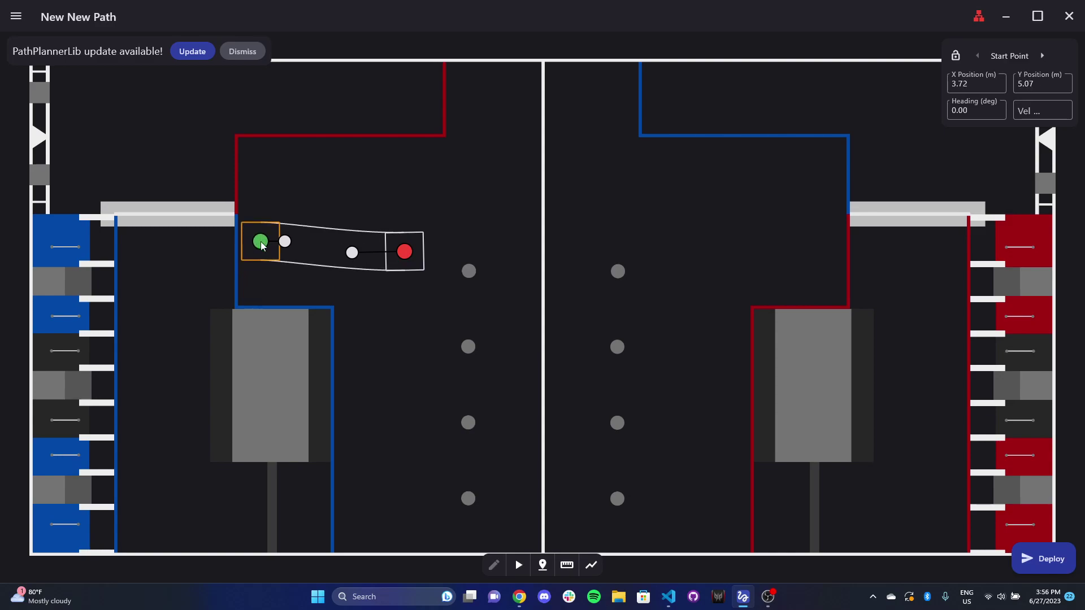
Nudge the start point left and set its heading to 90°, then back to 0°
{"action": "left_click_drag", "start_coordinate": [260, 270], "coordinate": [228, 268]}
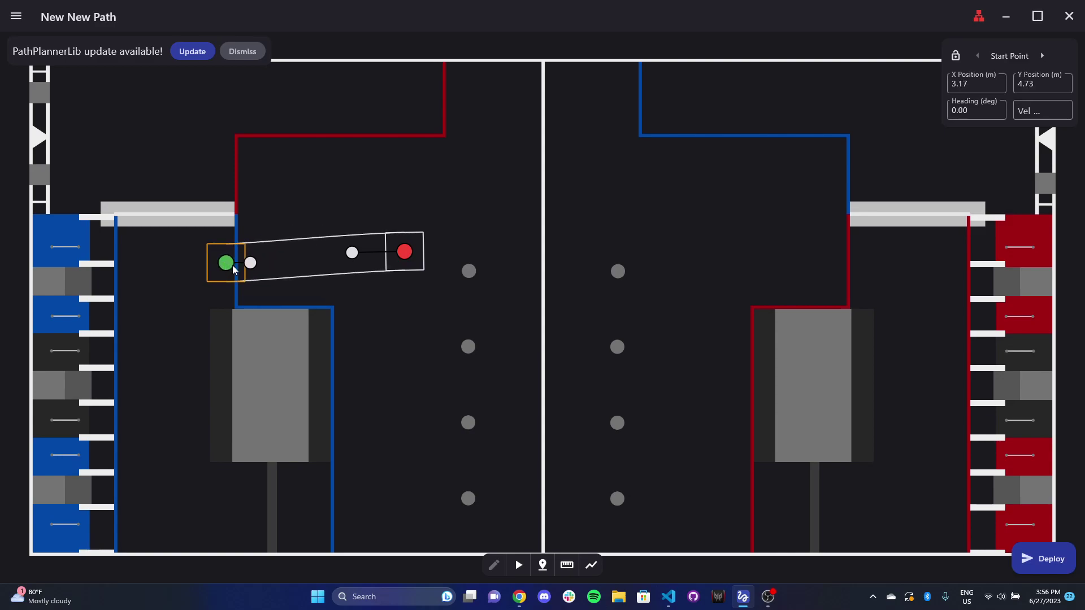
{"action": "left_click", "coordinate": [990, 109]}
{"action": "type", "text": "90"}
{"action": "key", "text": "Return"}
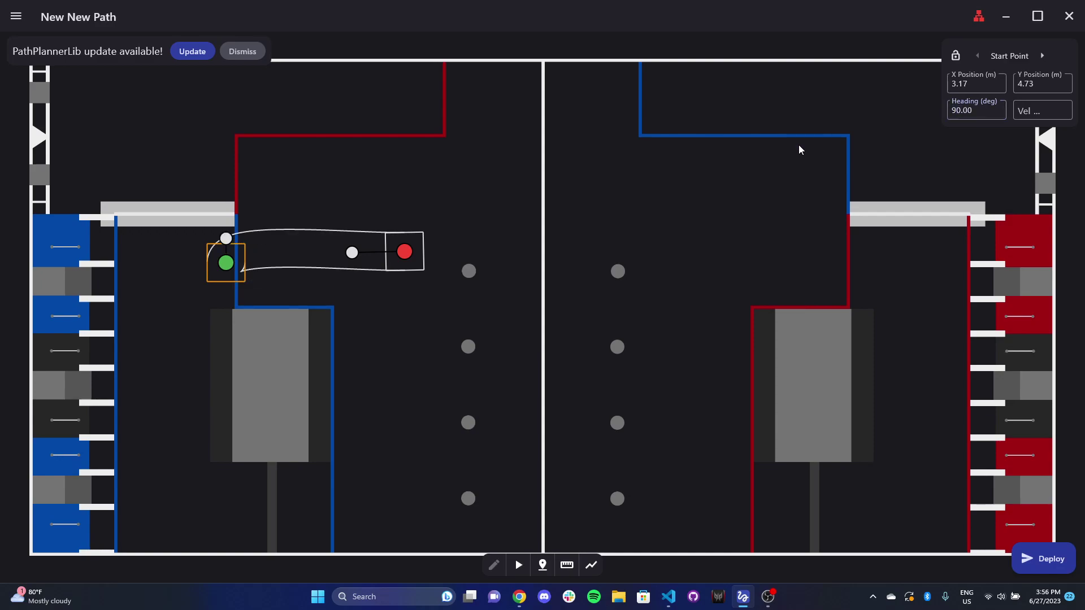
{"action": "left_click", "coordinate": [971, 109]}
{"action": "type", "text": "0"}
{"action": "key", "text": "Return"}
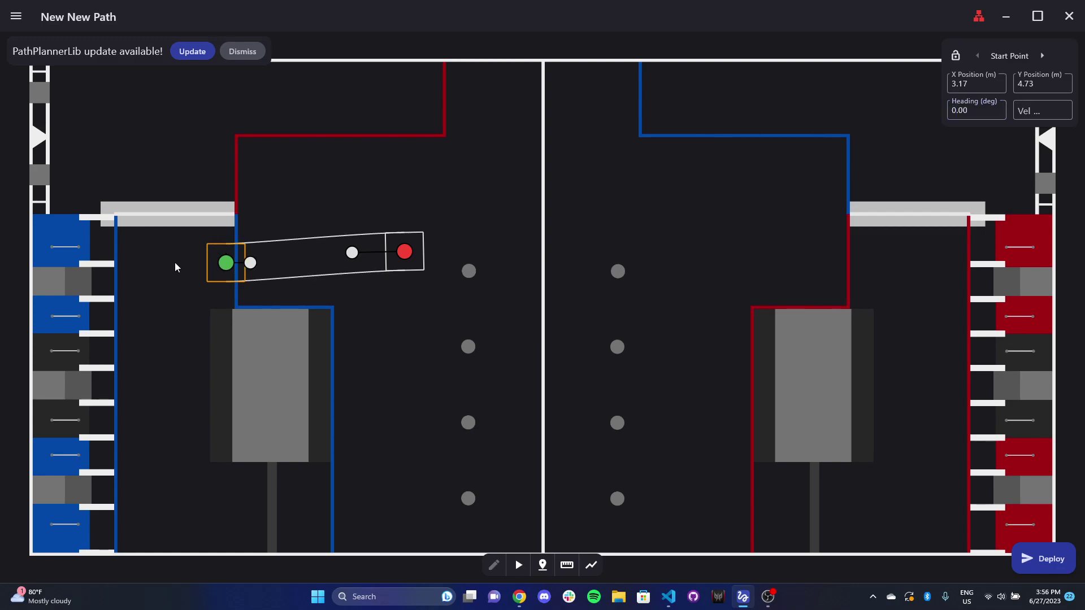
Place the start beside the blue grid (X 1.75 m, Y 4.39 m), the end on the first game piece, and preview
{"action": "left_click_drag", "start_coordinate": [226, 264], "coordinate": [146, 287]}
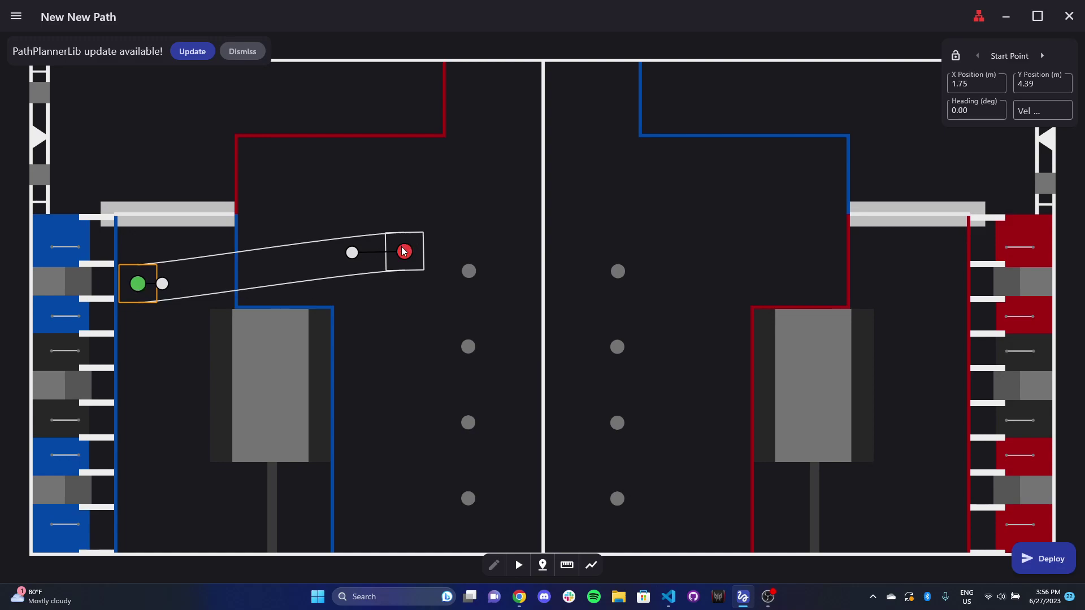
{"action": "left_click_drag", "start_coordinate": [402, 249], "coordinate": [459, 275]}
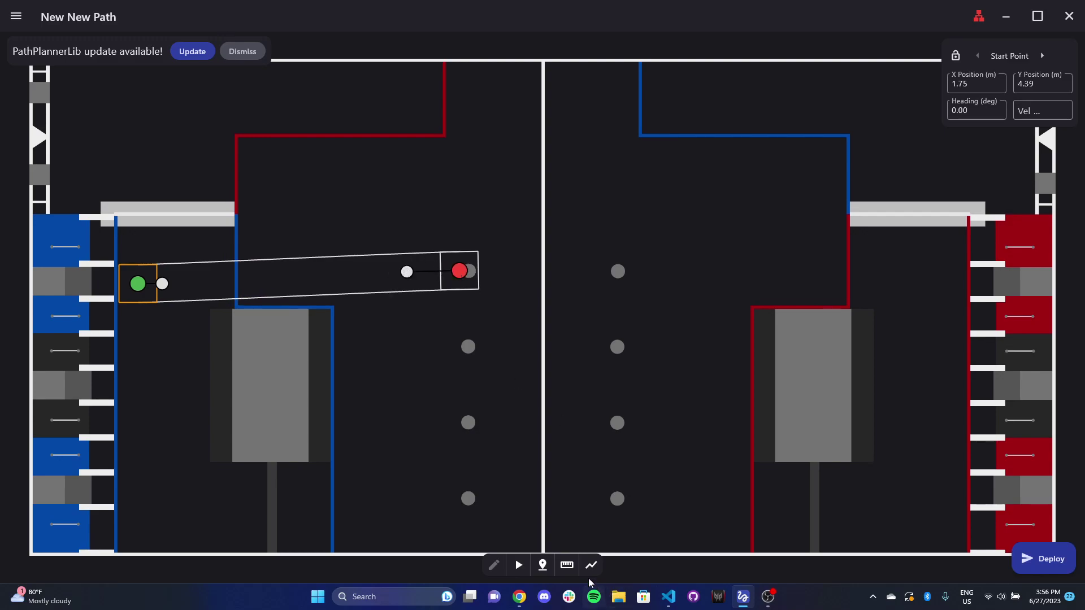
{"action": "left_click", "coordinate": [515, 565]}
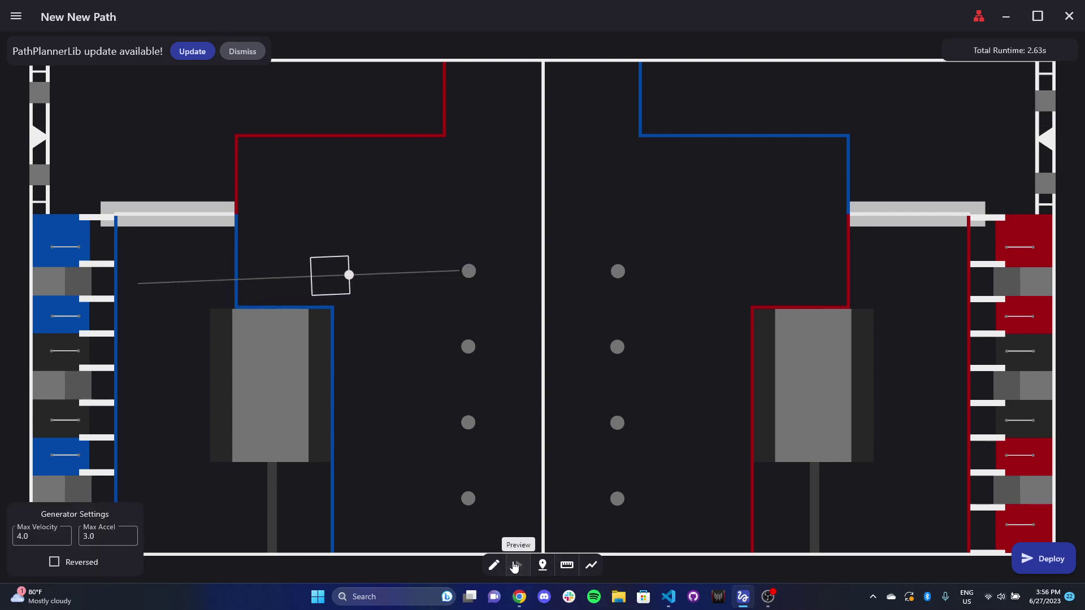
Exit the robot preview using the pencil button to resume path editing
{"action": "left_click", "coordinate": [493, 567]}
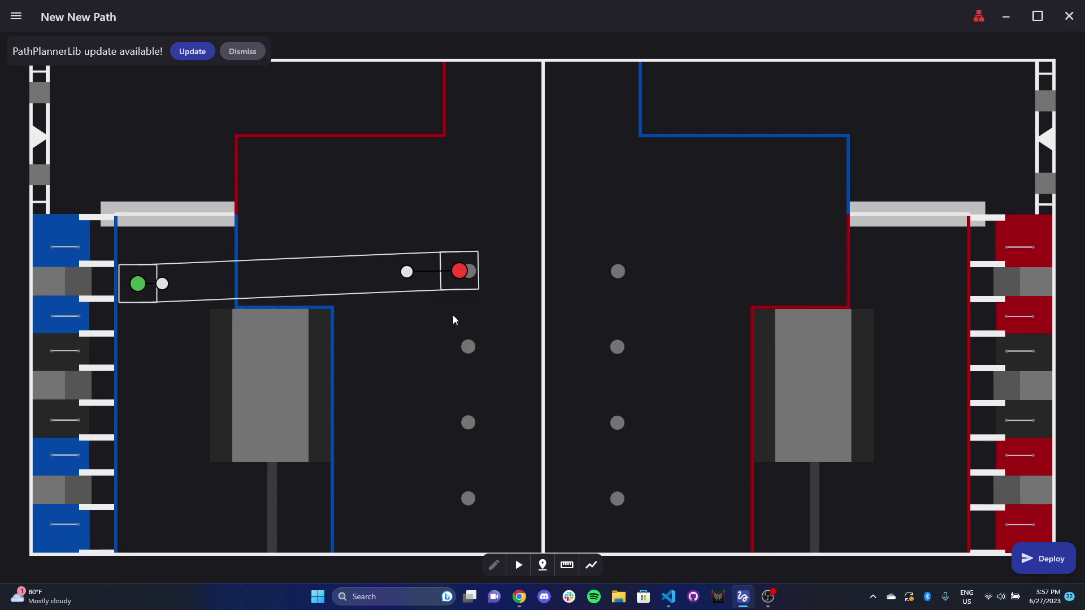
Enable Holonomic Mode in the project settings and return to the field view
{"action": "left_click", "coordinate": [16, 16]}
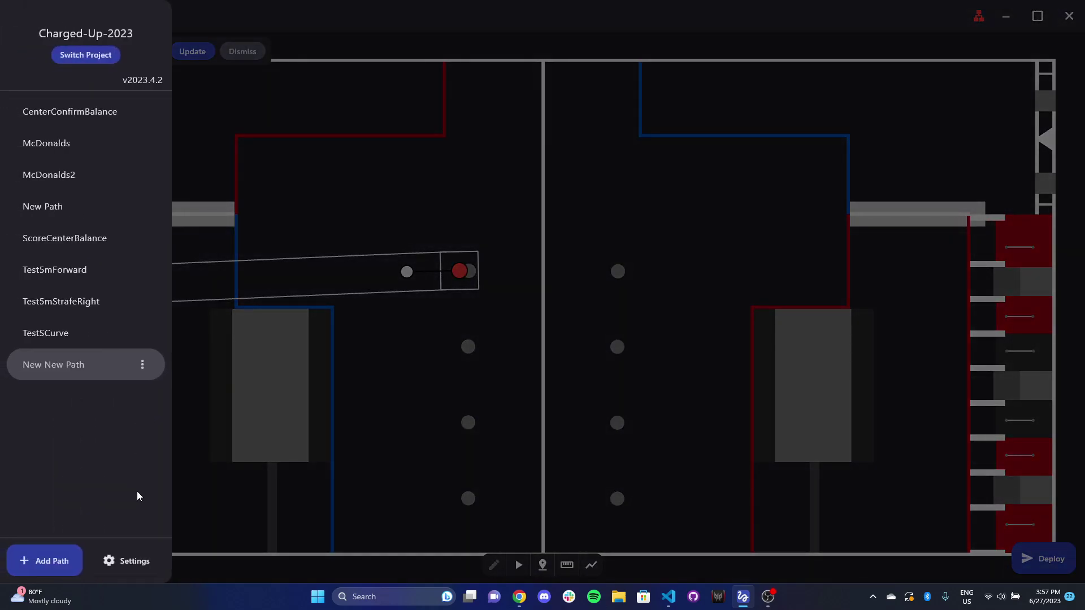
{"action": "left_click", "coordinate": [127, 561]}
{"action": "left_click", "coordinate": [492, 372]}
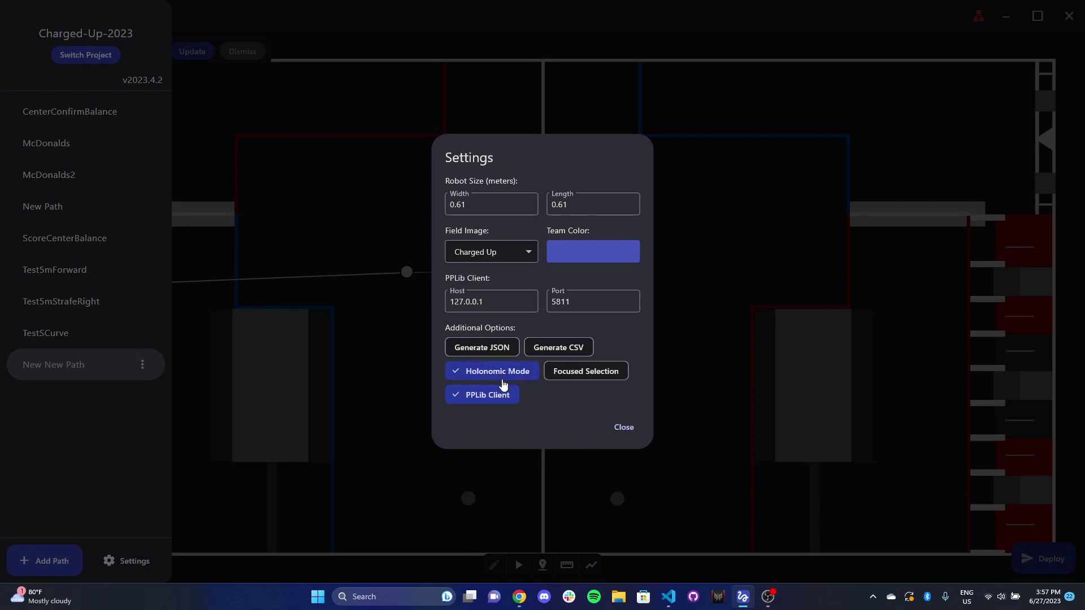
{"action": "left_click", "coordinate": [623, 427]}
{"action": "left_click", "coordinate": [504, 340]}
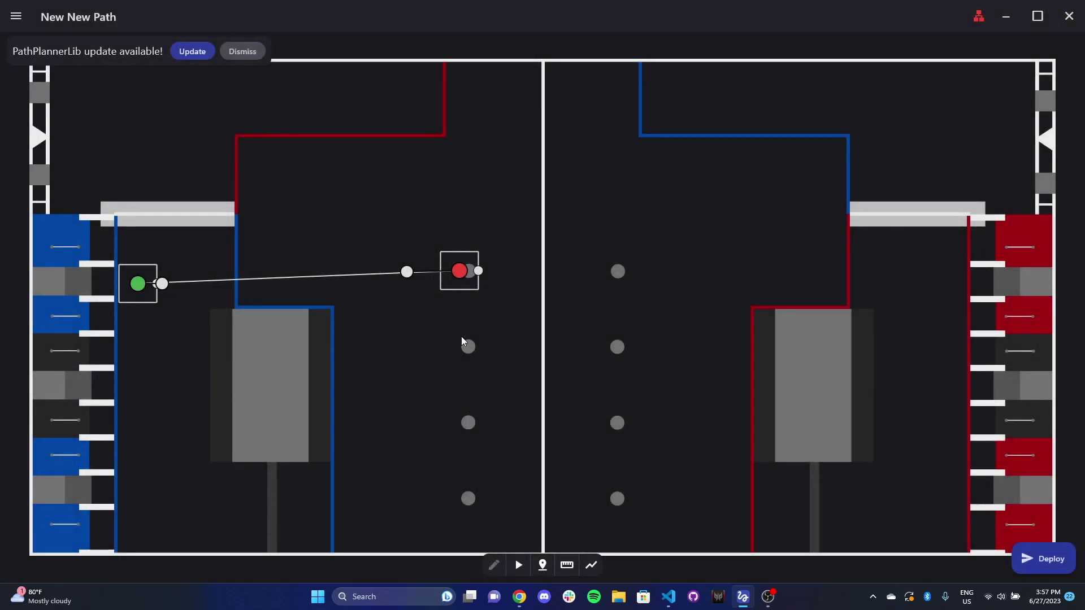
Curve the path with a 20.48° start heading and set the start holonomic rotation to −90.00°
{"action": "left_click_drag", "start_coordinate": [162, 283], "coordinate": [227, 236]}
{"action": "left_click", "coordinate": [159, 285]}
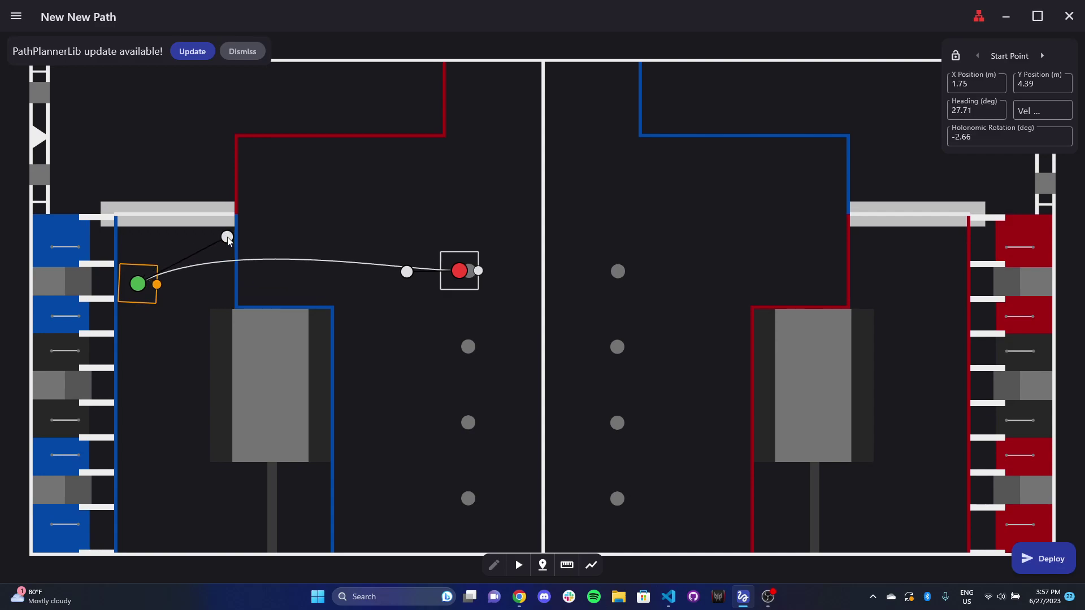
{"action": "left_click_drag", "start_coordinate": [228, 239], "coordinate": [228, 253]}
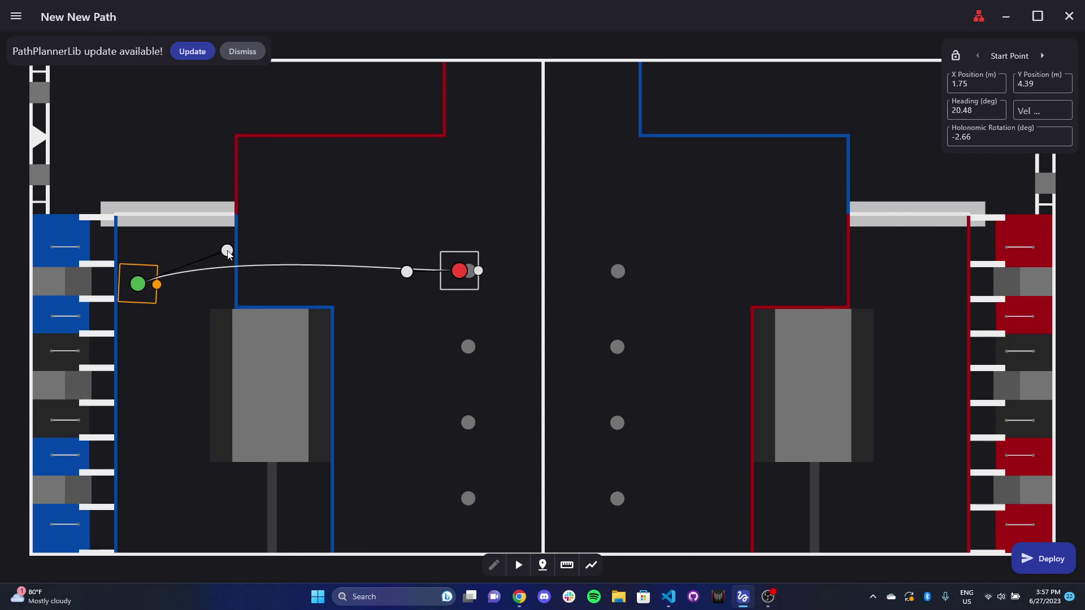
{"action": "left_click_drag", "start_coordinate": [157, 286], "coordinate": [138, 309]}
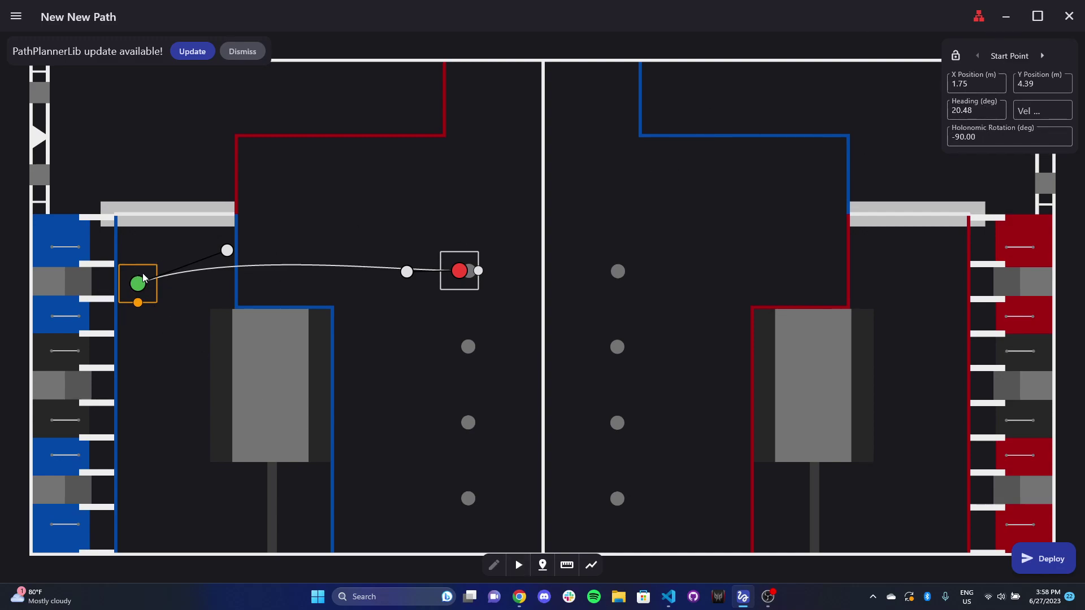
Play the robot preview once more, then stop it to return to editing
{"action": "left_click", "coordinate": [517, 565]}
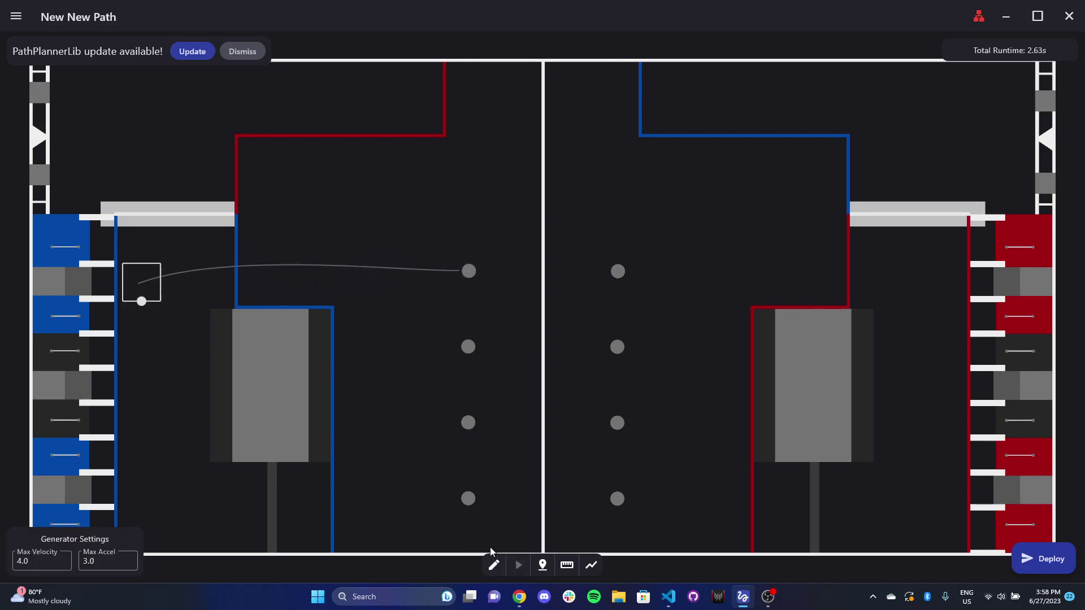
{"action": "left_click", "coordinate": [493, 565]}
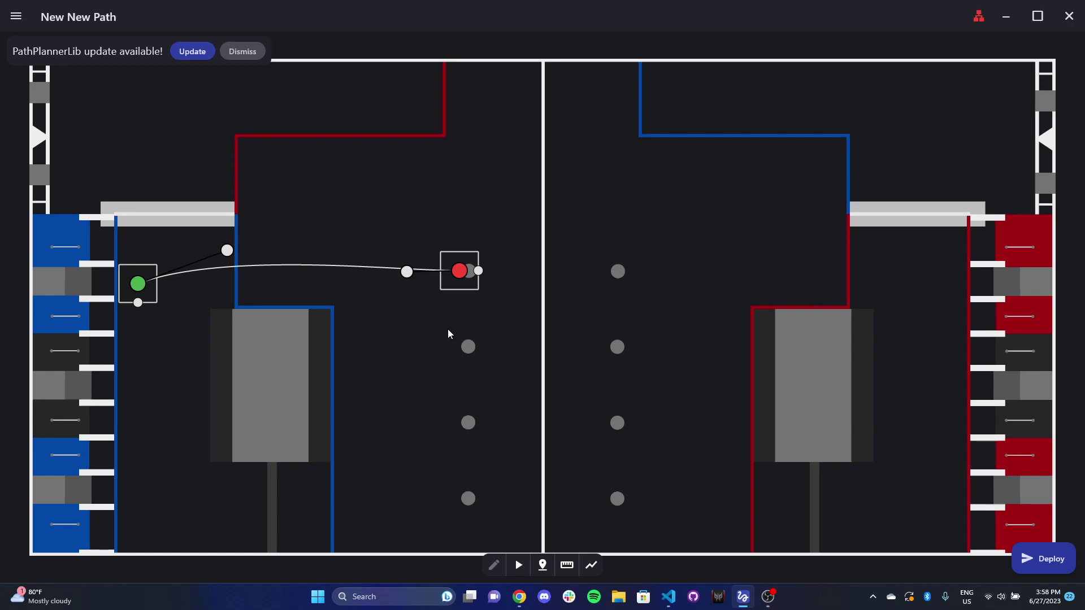
Bring Chrome forward, switch to the PathPlannerLib: Java Usage wiki tab, and close the empty New Tab
{"action": "mouse_move", "coordinate": [523, 604]}
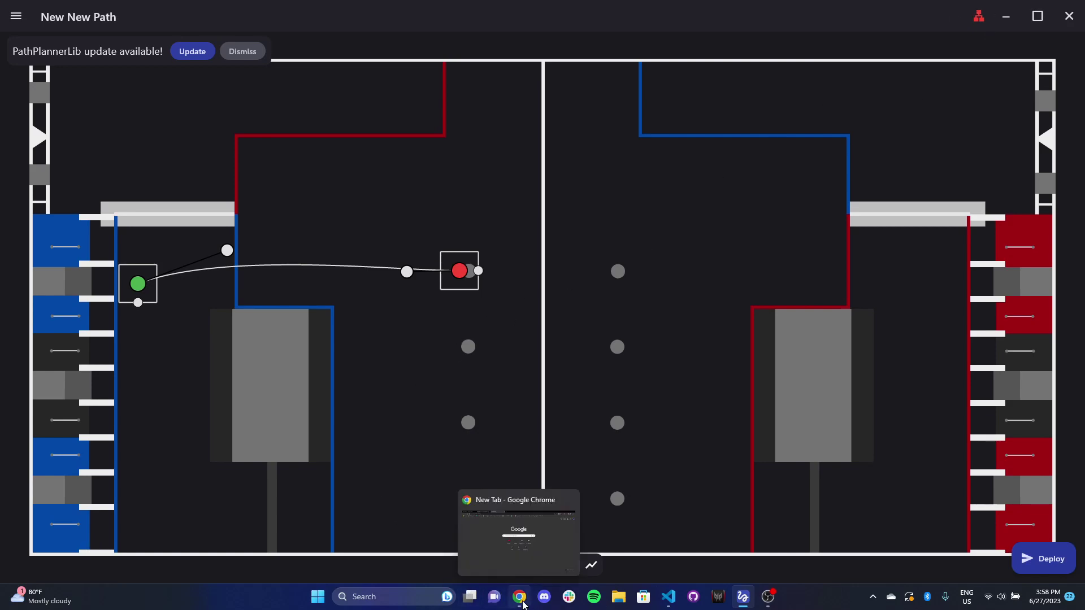
{"action": "left_click", "coordinate": [499, 537]}
{"action": "left_click", "coordinate": [209, 9]}
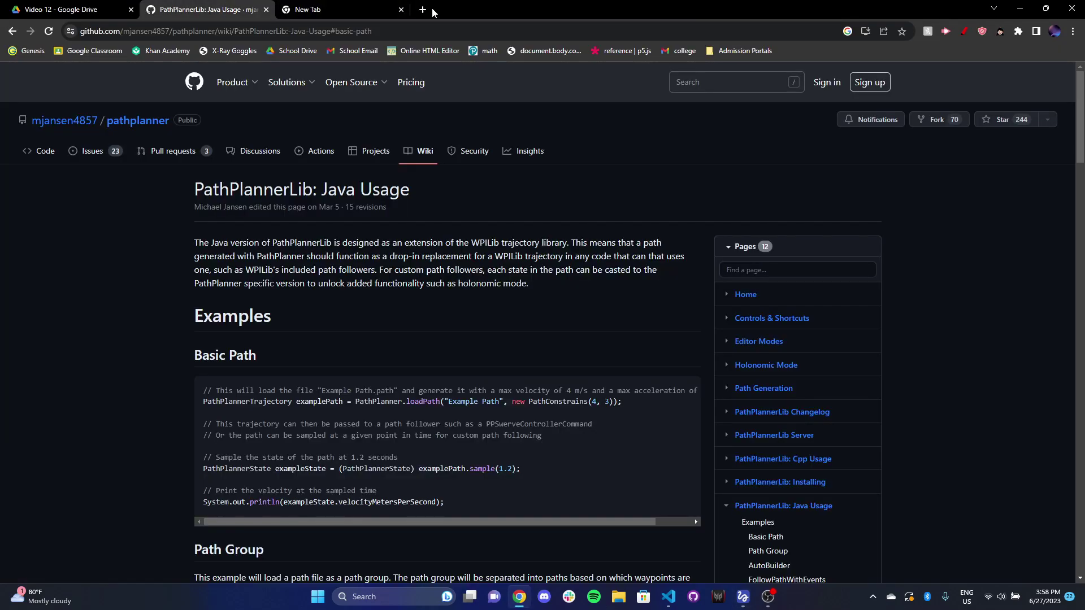
{"action": "left_click", "coordinate": [400, 10]}
Scan the Basic Path example and highlight "Example Path" in the loadPath call
{"action": "scroll", "coordinate": [62, 279], "scroll_direction": "down", "scroll_amount": 3}
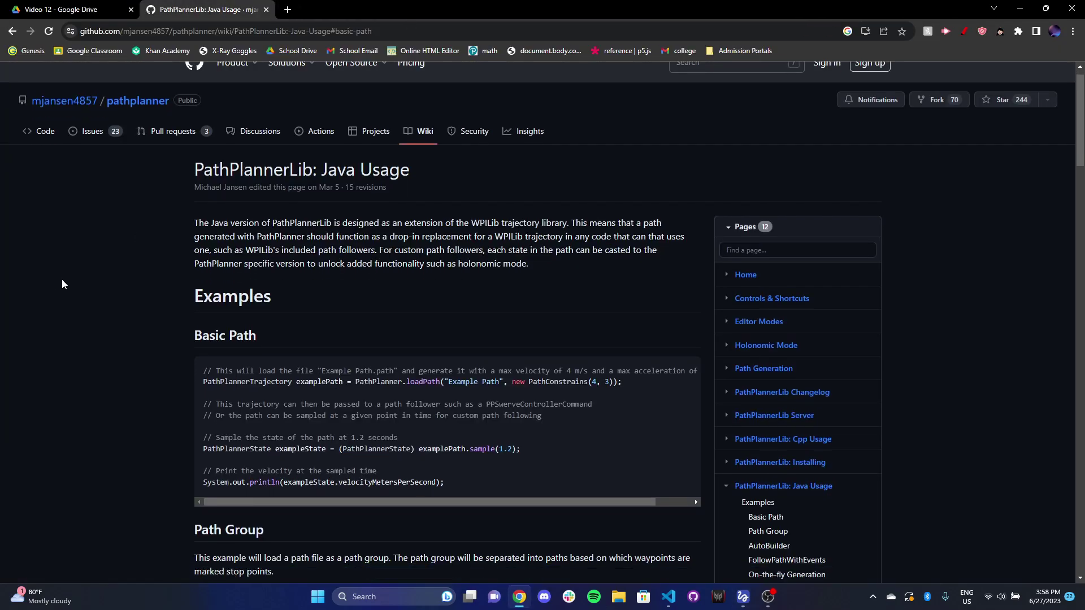
{"action": "scroll", "coordinate": [141, 261], "scroll_direction": "up", "scroll_amount": 3}
{"action": "scroll", "coordinate": [143, 265], "scroll_direction": "down", "scroll_amount": 2}
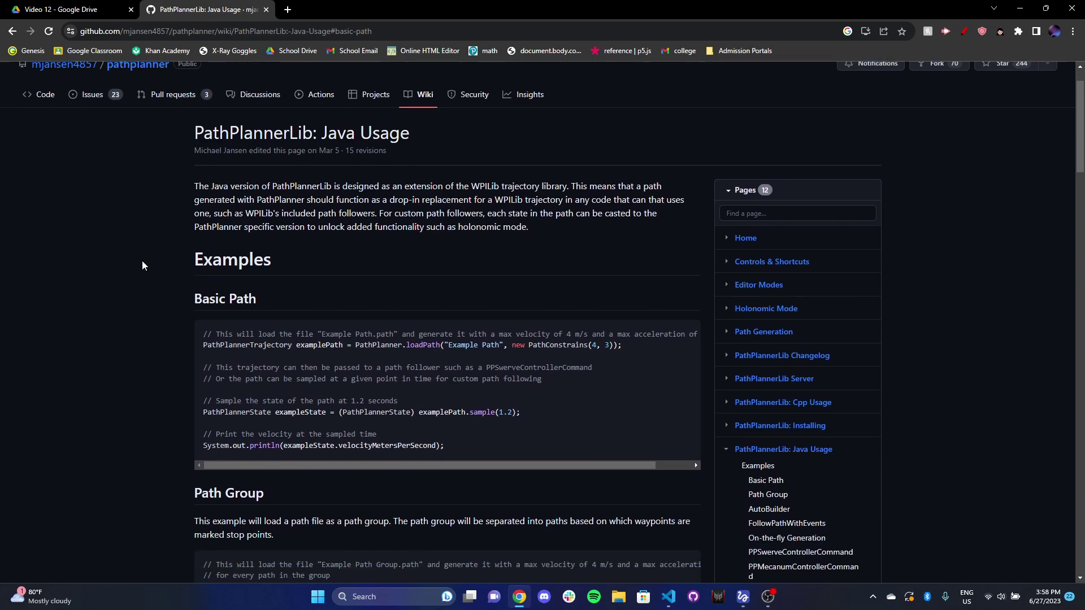
{"action": "scroll", "coordinate": [143, 265], "scroll_direction": "up", "scroll_amount": 1}
{"action": "scroll", "coordinate": [142, 265], "scroll_direction": "up", "scroll_amount": 1}
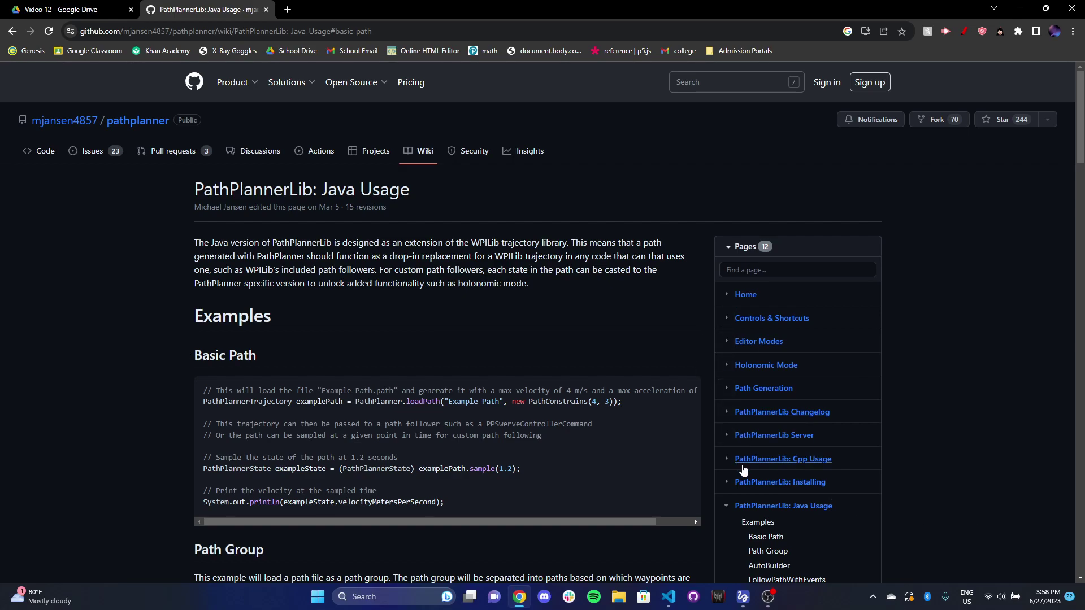
{"action": "scroll", "coordinate": [60, 304], "scroll_direction": "down", "scroll_amount": 1}
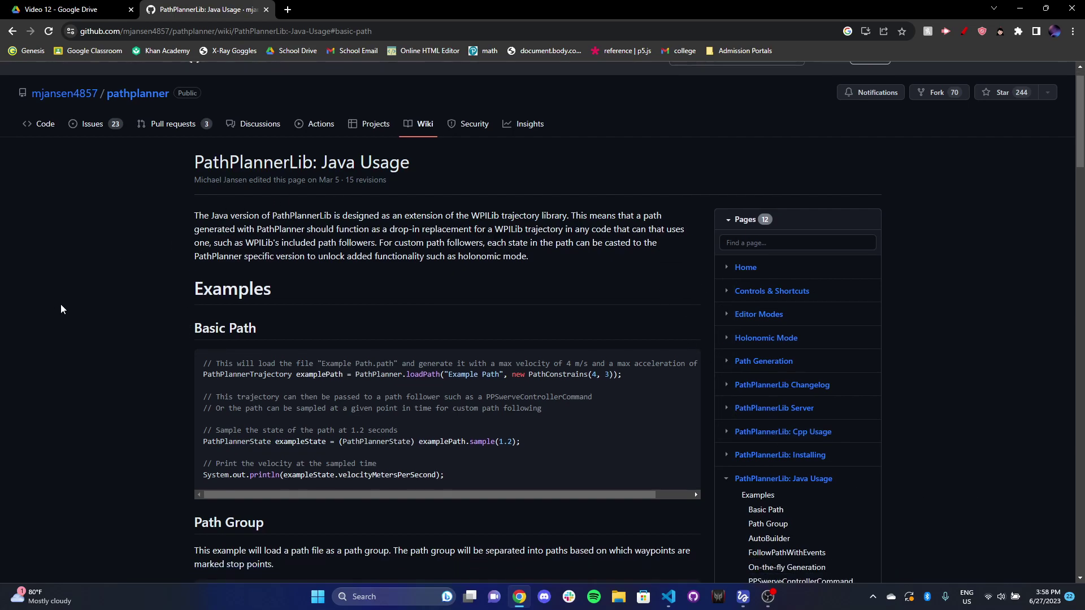
{"action": "scroll", "coordinate": [59, 300], "scroll_direction": "up", "scroll_amount": 1}
{"action": "scroll", "coordinate": [116, 255], "scroll_direction": "down", "scroll_amount": 2}
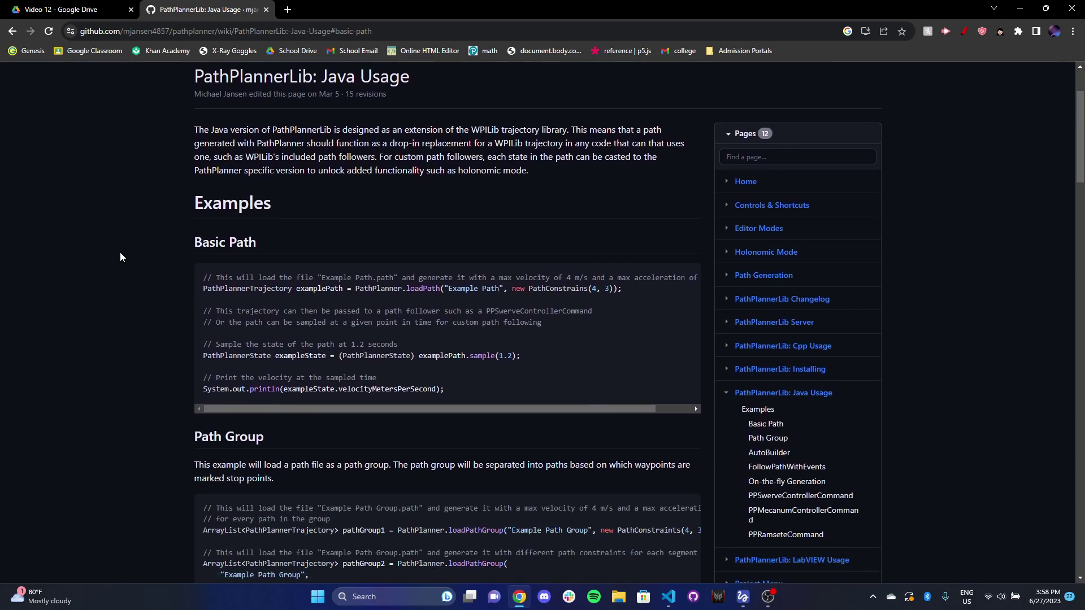
{"action": "scroll", "coordinate": [119, 254], "scroll_direction": "up", "scroll_amount": 2}
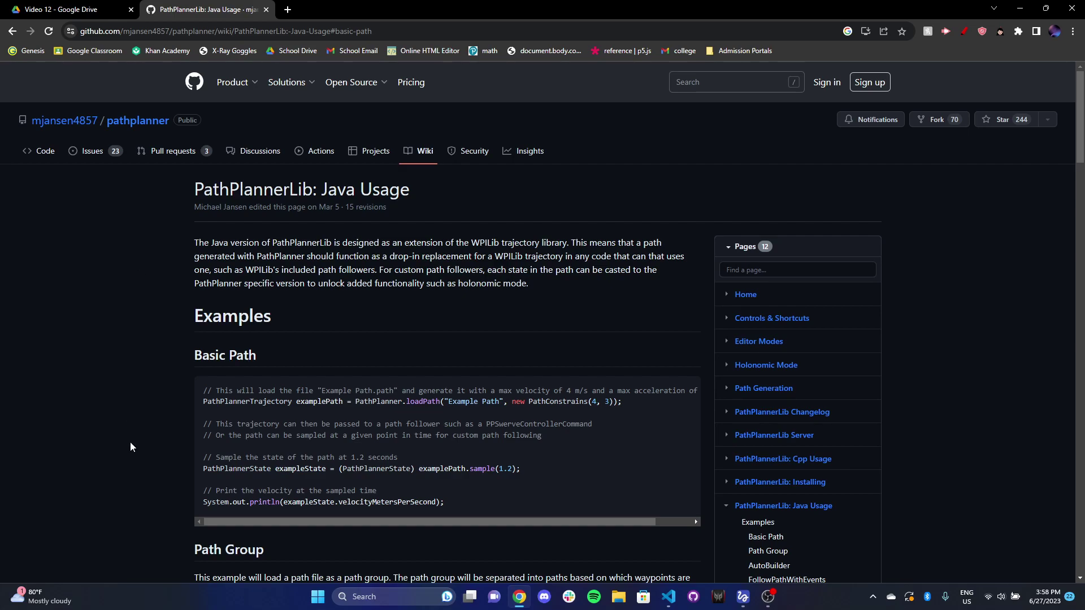
{"action": "scroll", "coordinate": [141, 419], "scroll_direction": "down", "scroll_amount": 1}
{"action": "scroll", "coordinate": [141, 419], "scroll_direction": "up", "scroll_amount": 1}
{"action": "double_click", "coordinate": [271, 405]}
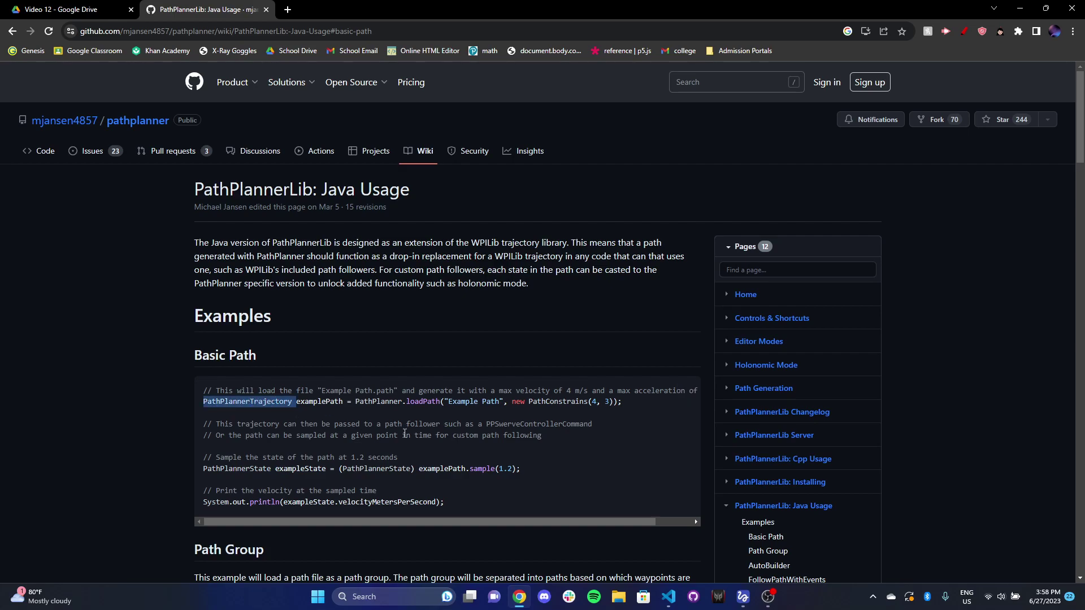
{"action": "left_click", "coordinate": [411, 403]}
{"action": "left_click_drag", "start_coordinate": [502, 403], "coordinate": [446, 401]}
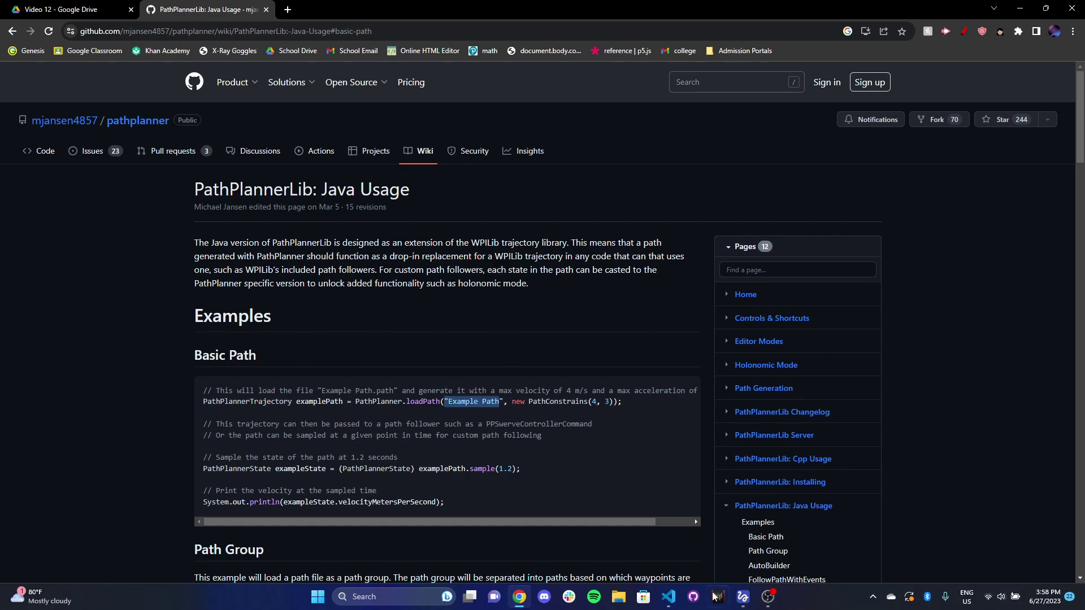
Rename New New Path to test123 in the path list, then close the list
{"action": "left_click", "coordinate": [743, 597]}
{"action": "left_click", "coordinate": [20, 27]}
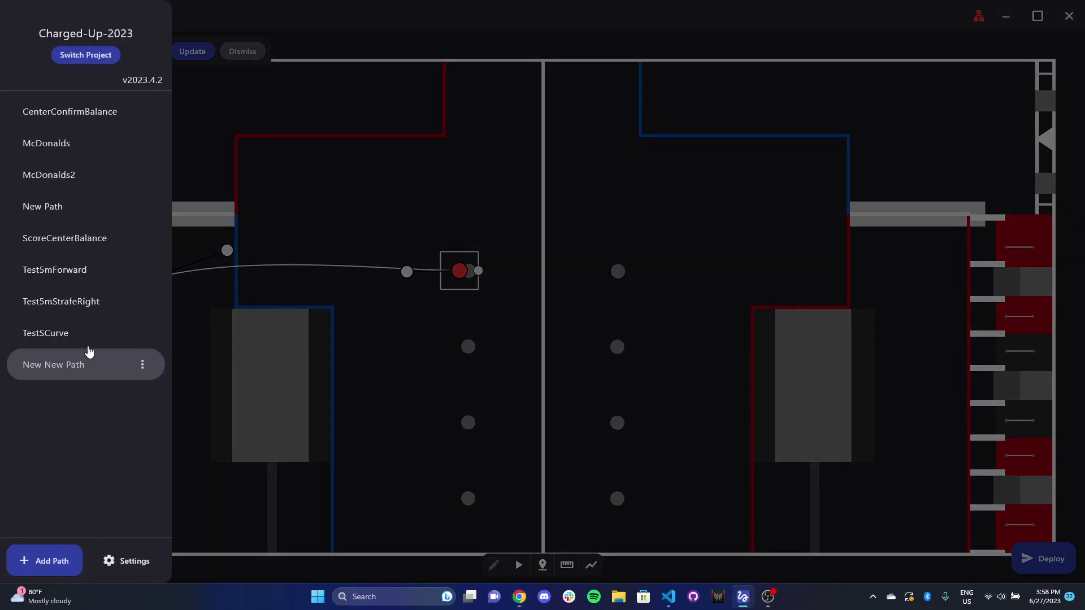
{"action": "left_click", "coordinate": [53, 364]}
{"action": "key", "text": "ctrl+a"}
{"action": "left_click_drag", "start_coordinate": [87, 366], "coordinate": [0, 361]}
{"action": "type", "text": "test123"}
{"action": "key", "text": "Return"}
{"action": "left_click", "coordinate": [809, 109]}
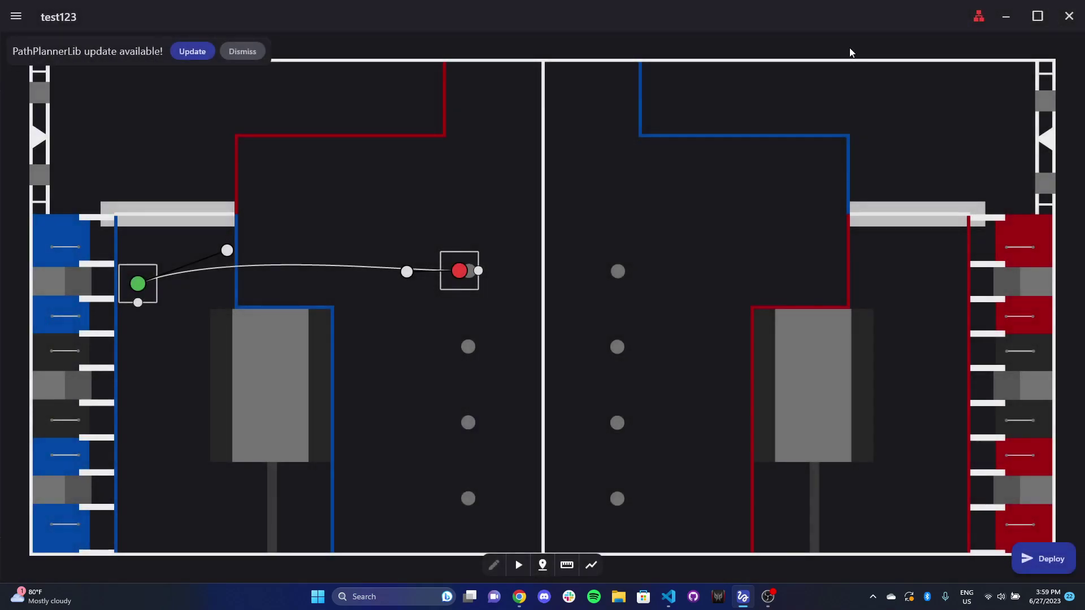
{"action": "left_click", "coordinate": [1005, 15]}
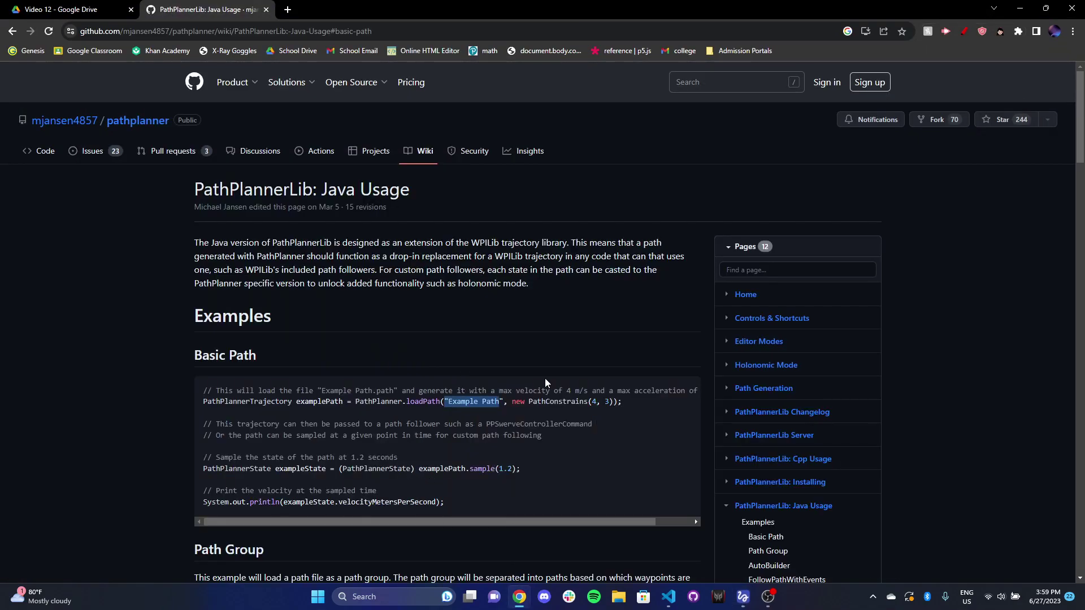
{"action": "left_click_drag", "start_coordinate": [528, 406], "coordinate": [537, 405]}
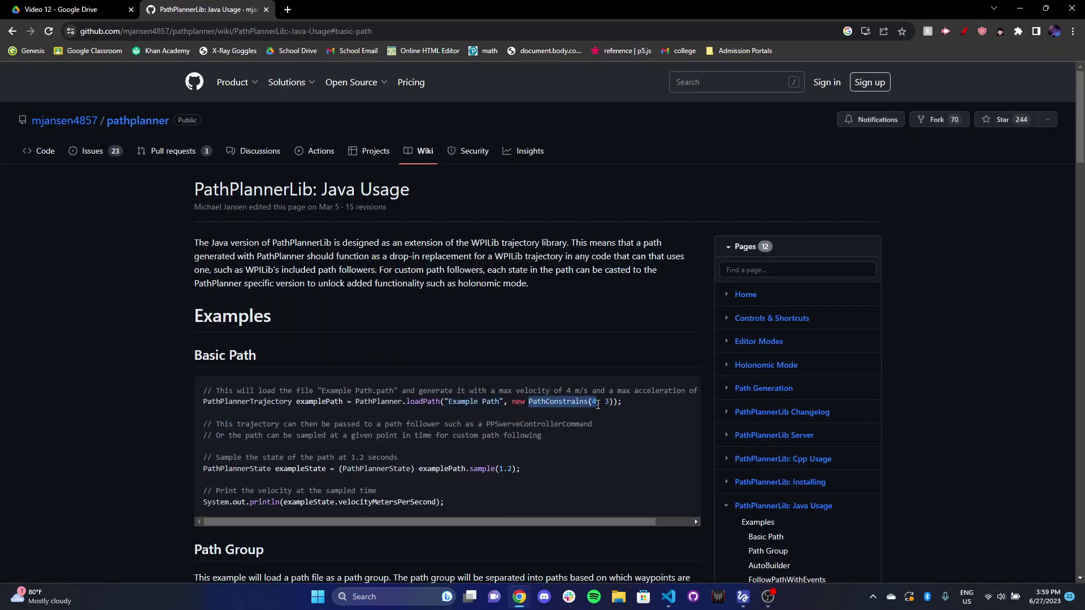
{"action": "left_click", "coordinate": [576, 410]}
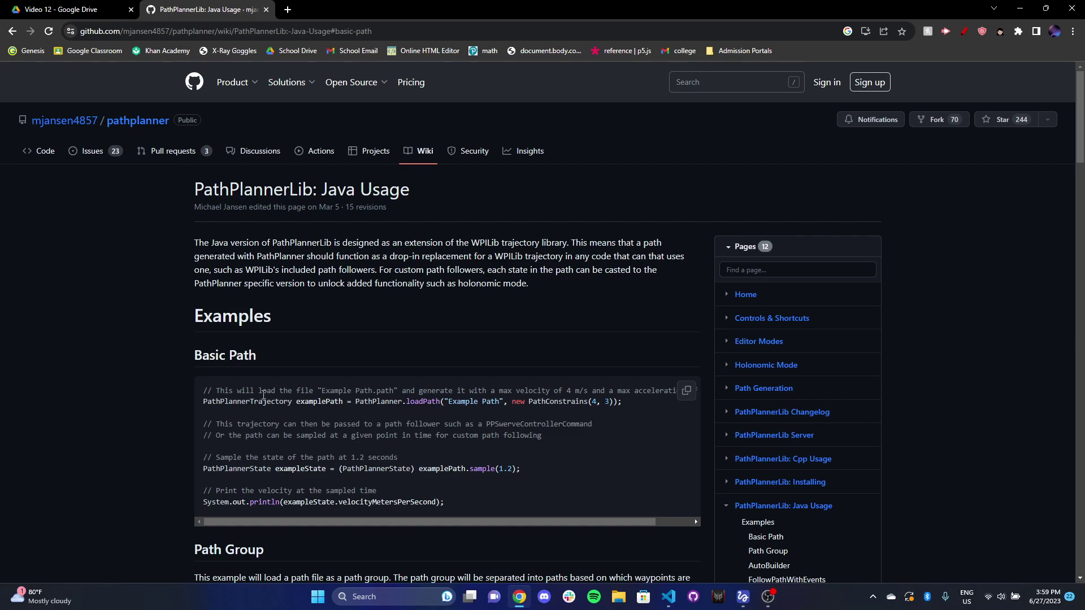
{"action": "scroll", "coordinate": [97, 381], "scroll_direction": "down", "scroll_amount": 1}
{"action": "scroll", "coordinate": [97, 381], "scroll_direction": "up", "scroll_amount": 1}
{"action": "scroll", "coordinate": [131, 377], "scroll_direction": "down", "scroll_amount": 1}
{"action": "scroll", "coordinate": [145, 384], "scroll_direction": "up", "scroll_amount": 1}
{"action": "scroll", "coordinate": [381, 317], "scroll_direction": "down", "scroll_amount": 2}
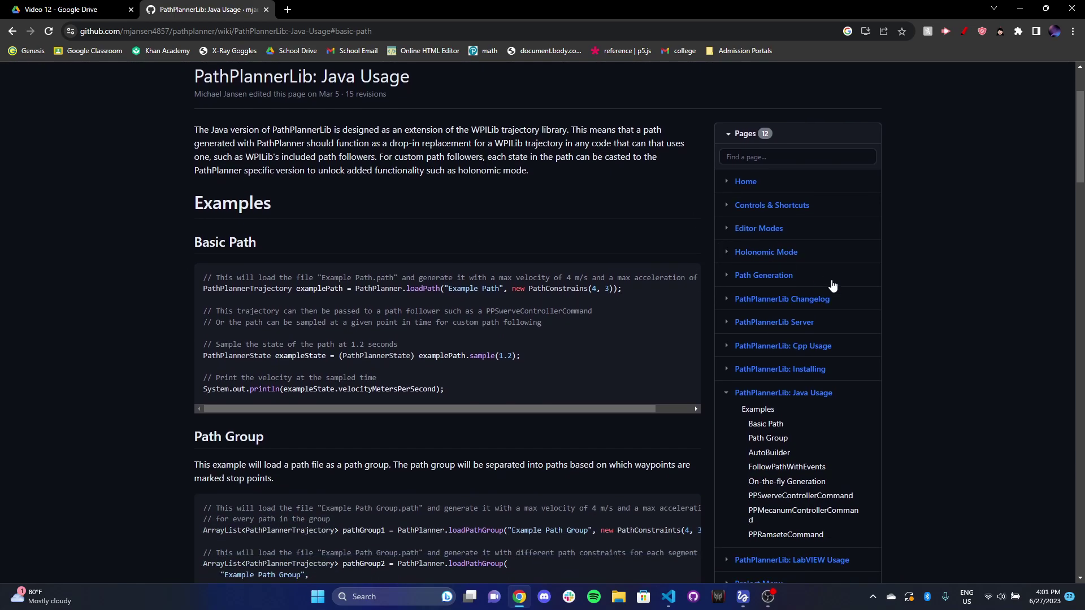
{"action": "scroll", "coordinate": [836, 478], "scroll_direction": "down", "scroll_amount": 1}
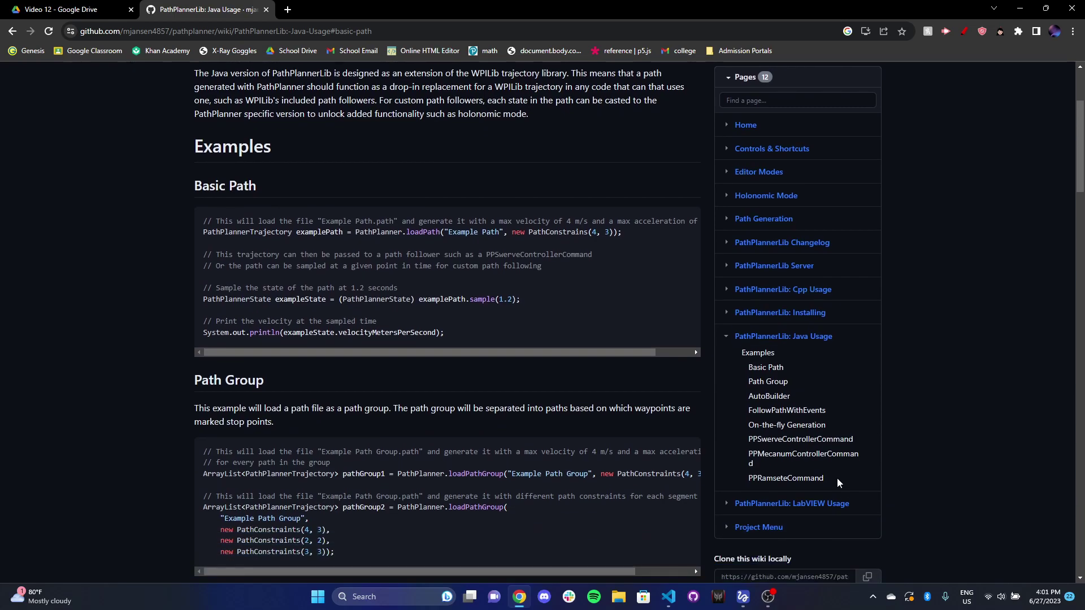
{"action": "scroll", "coordinate": [836, 478], "scroll_direction": "up", "scroll_amount": 1}
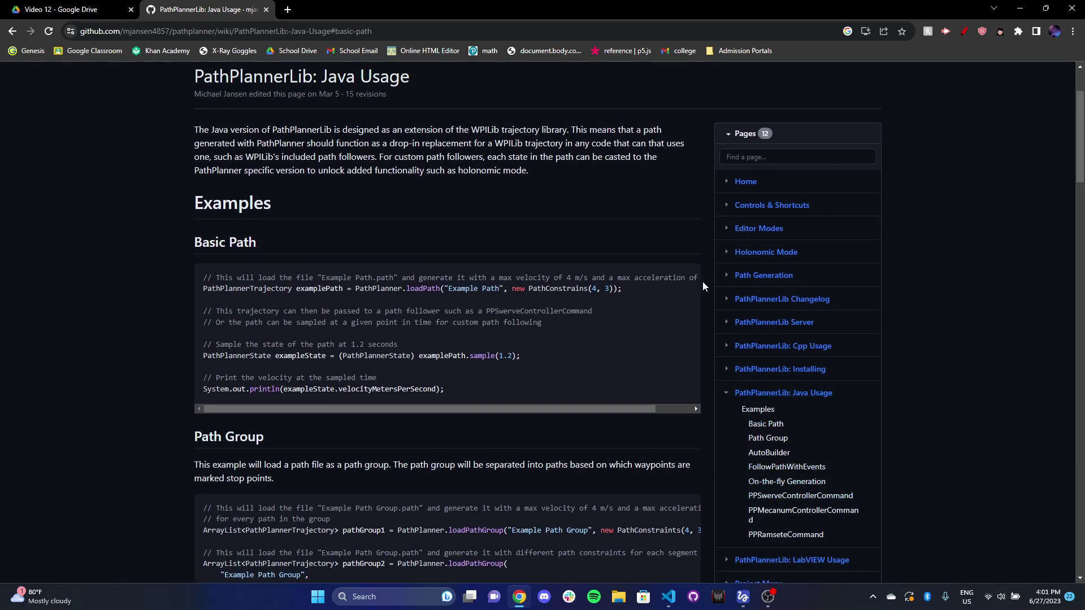
{"action": "scroll", "coordinate": [287, 243], "scroll_direction": "up", "scroll_amount": 2}
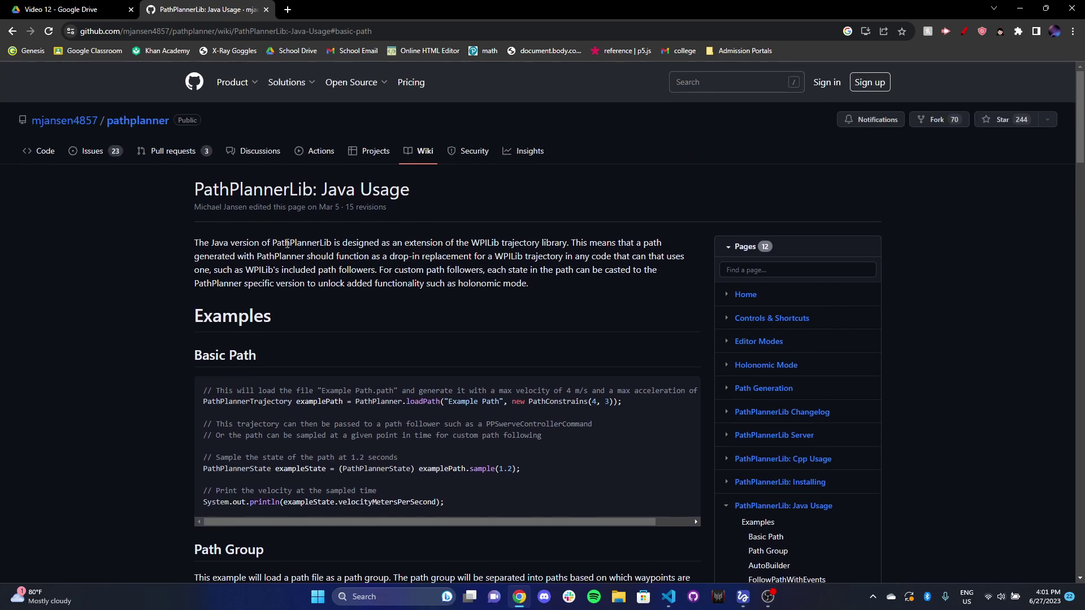
{"action": "scroll", "coordinate": [115, 313], "scroll_direction": "down", "scroll_amount": 1}
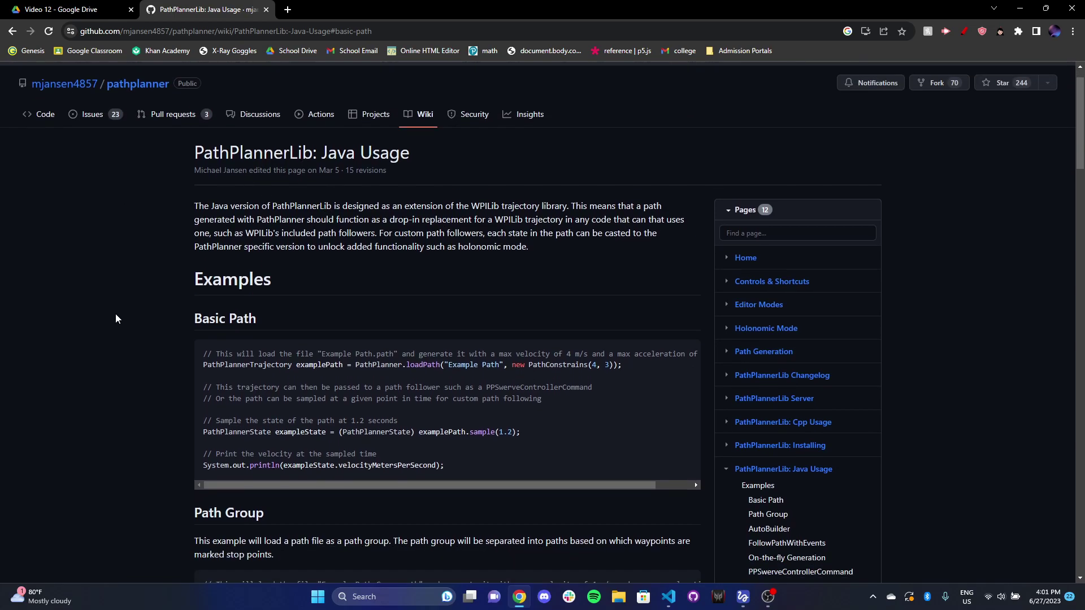
{"action": "scroll", "coordinate": [116, 314], "scroll_direction": "up", "scroll_amount": 1}
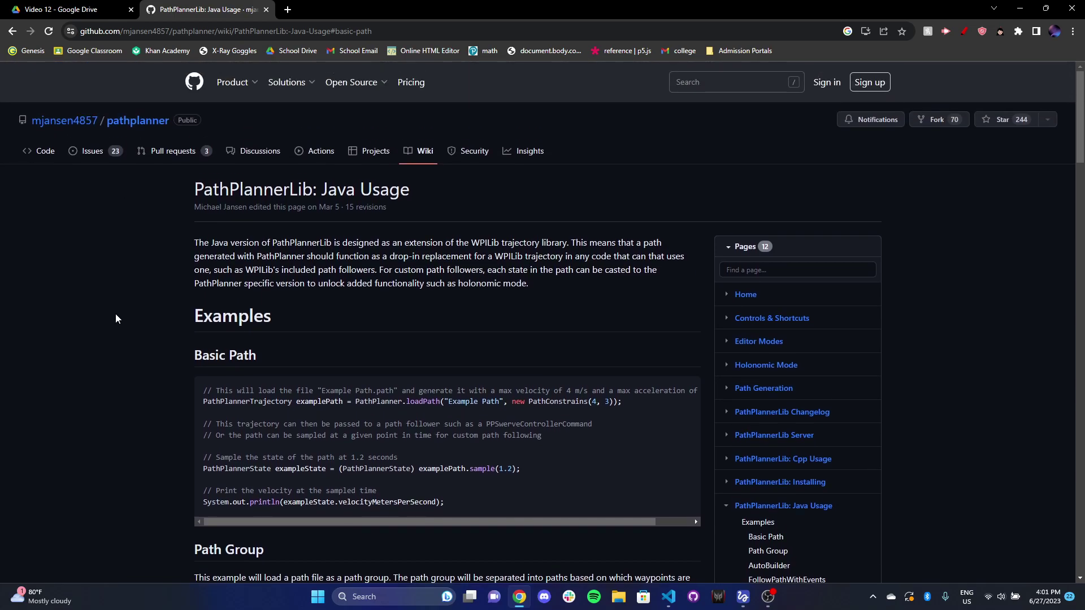